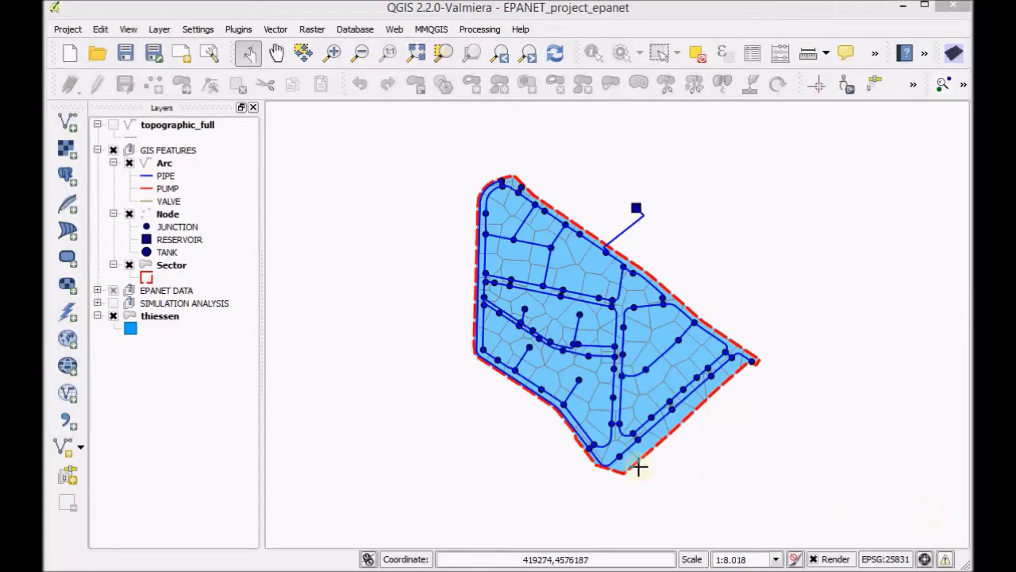
Inspect the Junction attribute table under EPANET DATA; all 77 demand values are NULL
left_click(97, 290)
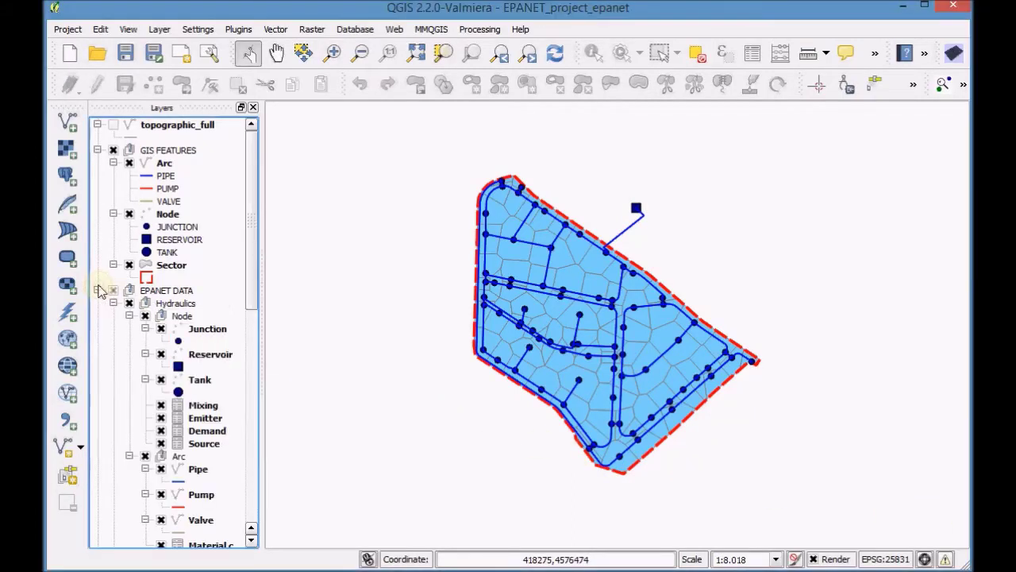
left_click(197, 333)
right_click(200, 339)
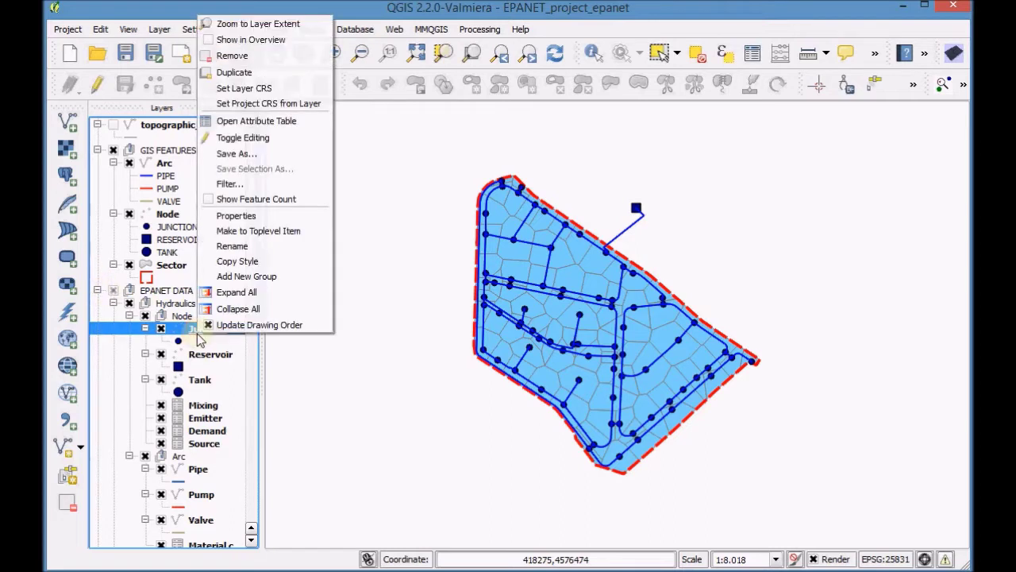
left_click(248, 123)
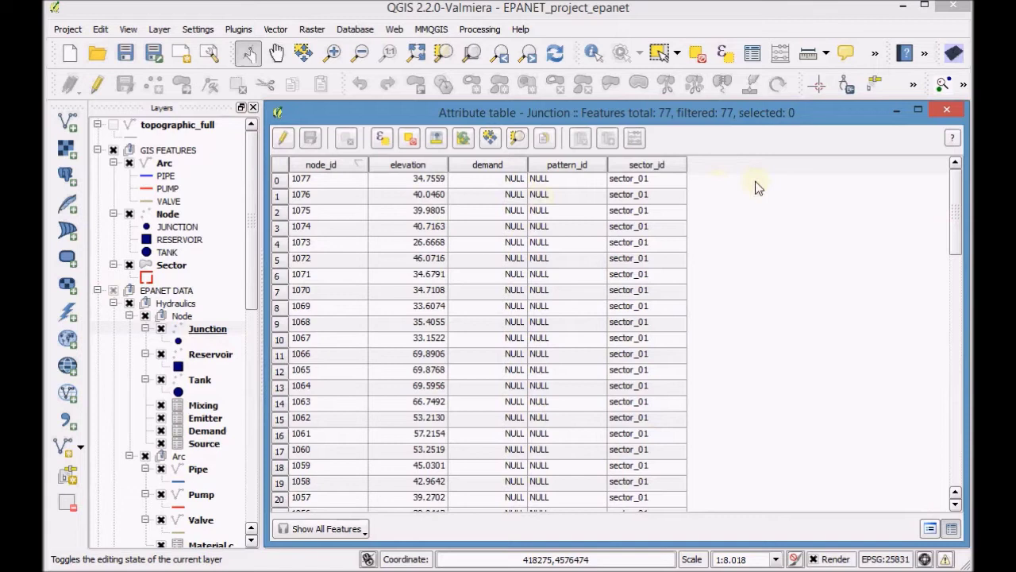
left_click(947, 112)
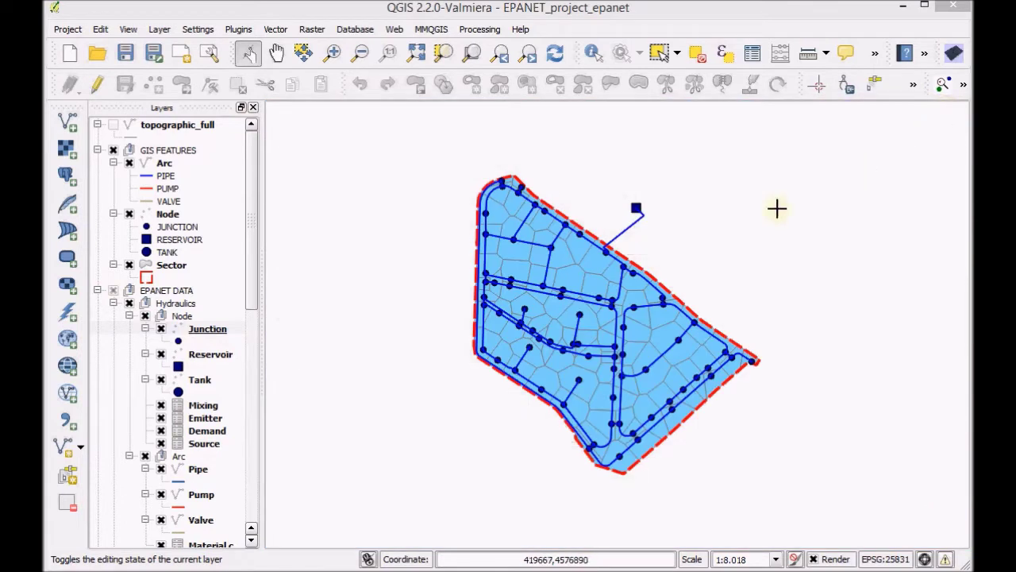
Open the Junction layer's Properties on the Joins page, which has no joins
left_click(210, 330)
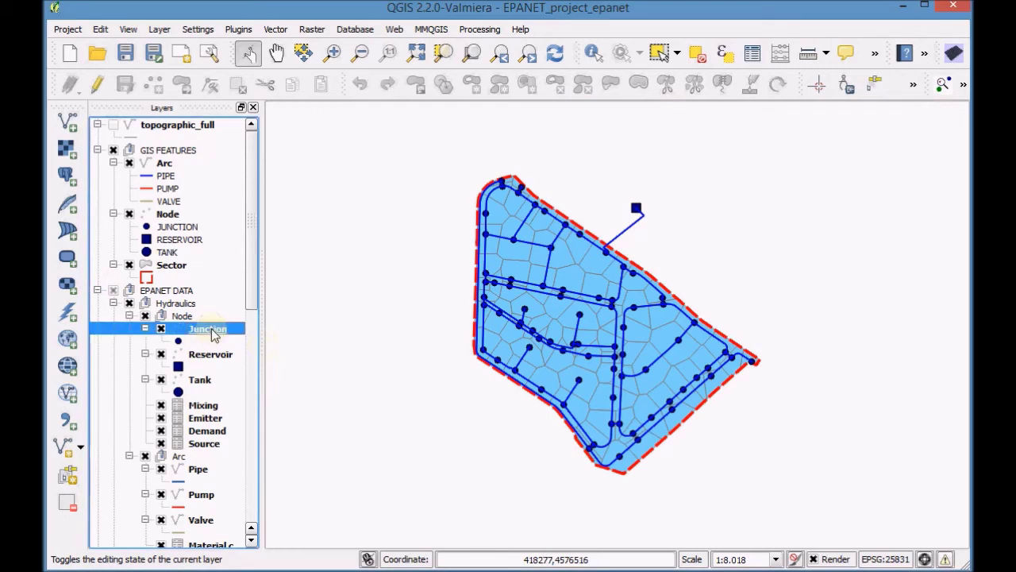
right_click(213, 334)
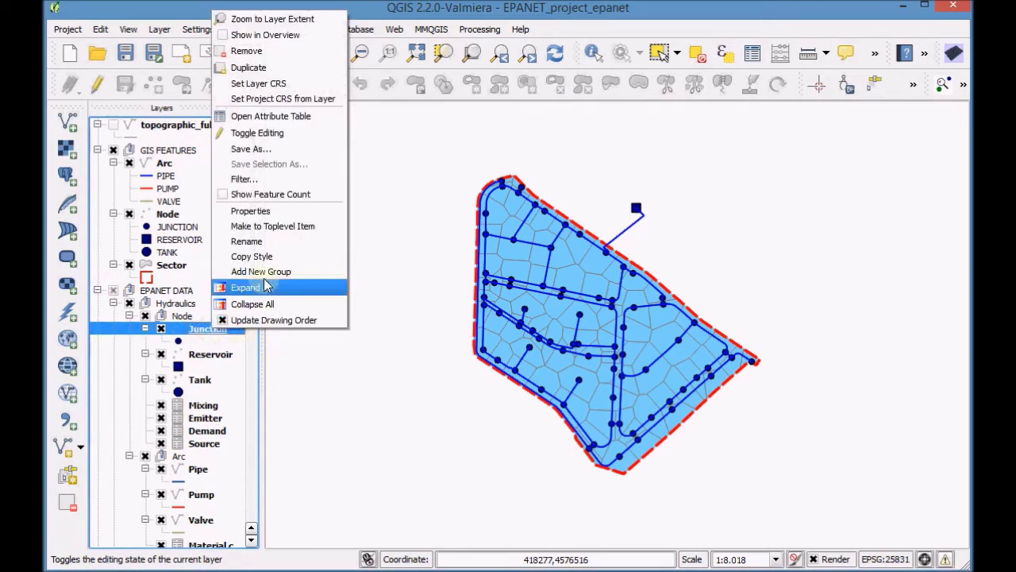
left_click(274, 216)
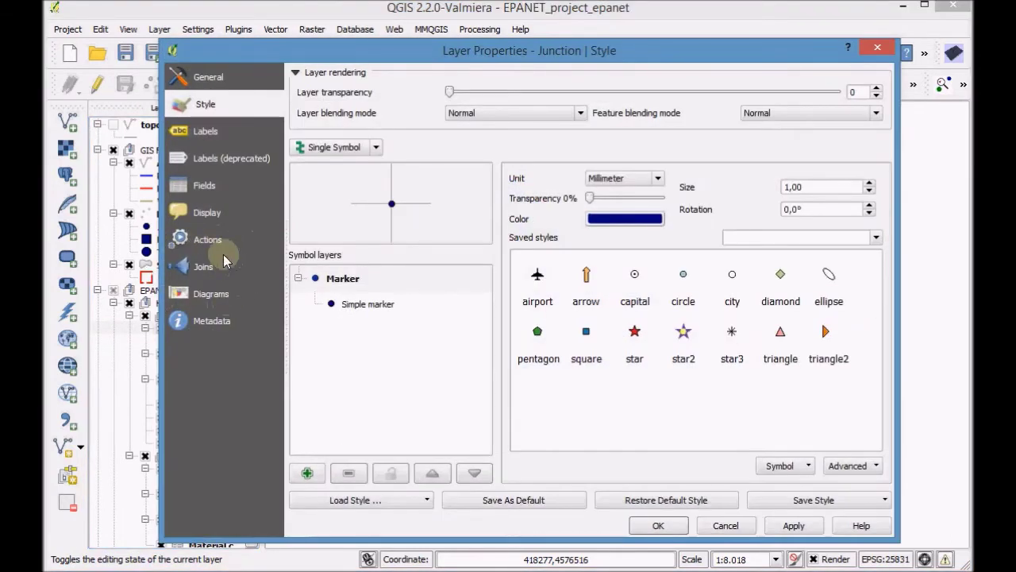
left_click(205, 266)
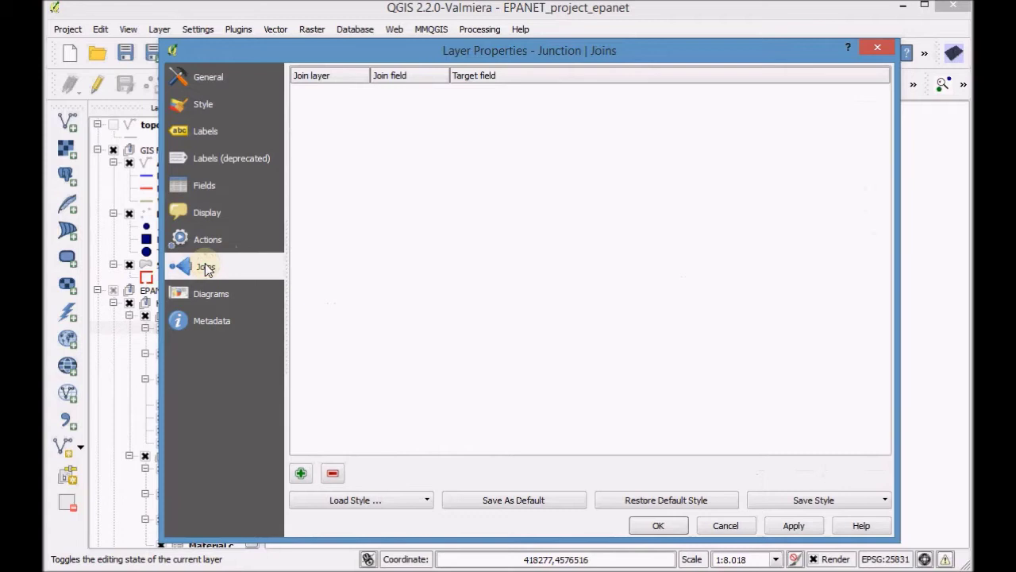
Add a join from the thiessen layer to Junction on node_id and apply it
left_click(301, 481)
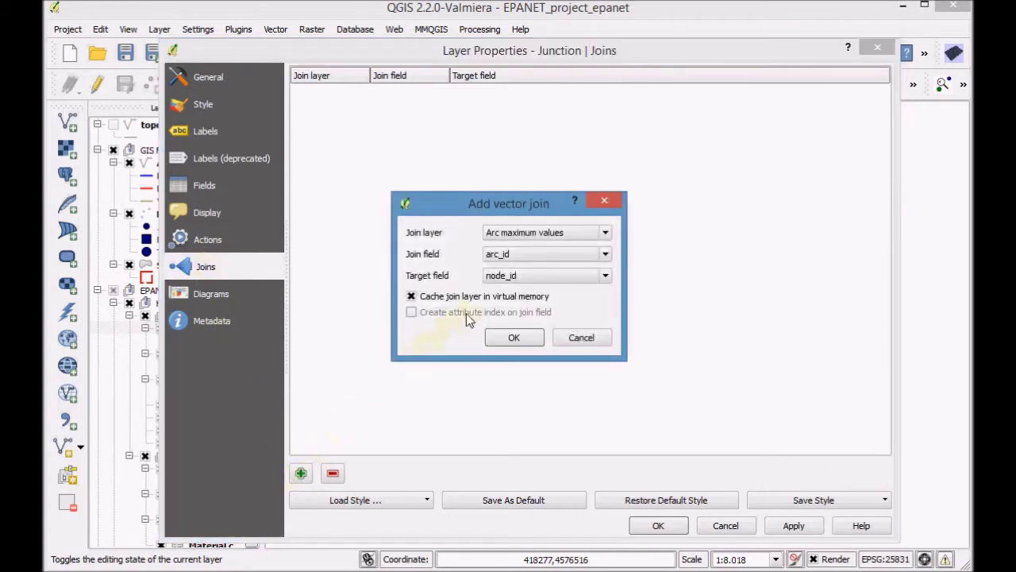
left_click(578, 235)
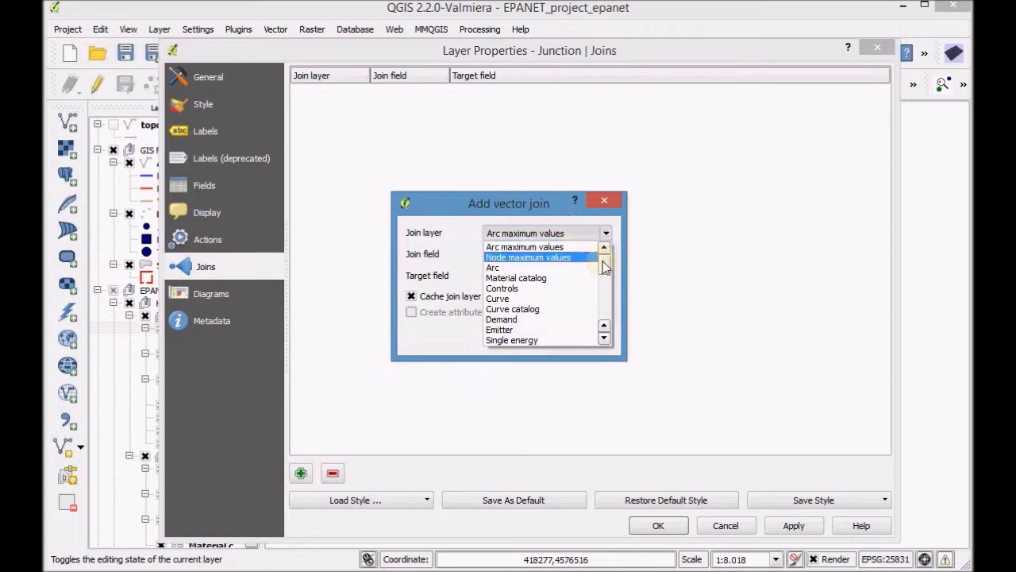
left_click_drag(605, 267, 601, 303)
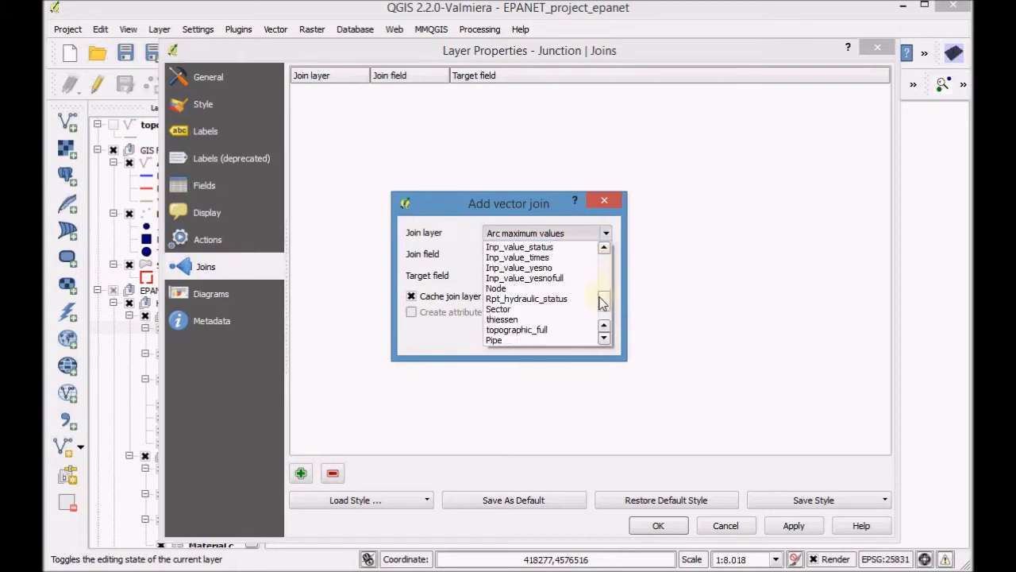
left_click(526, 319)
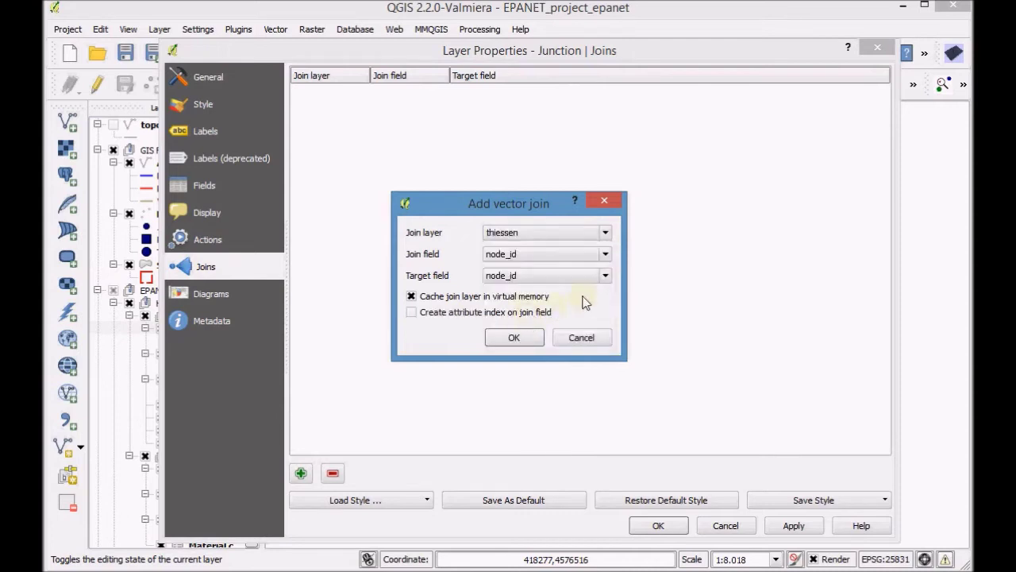
left_click(524, 337)
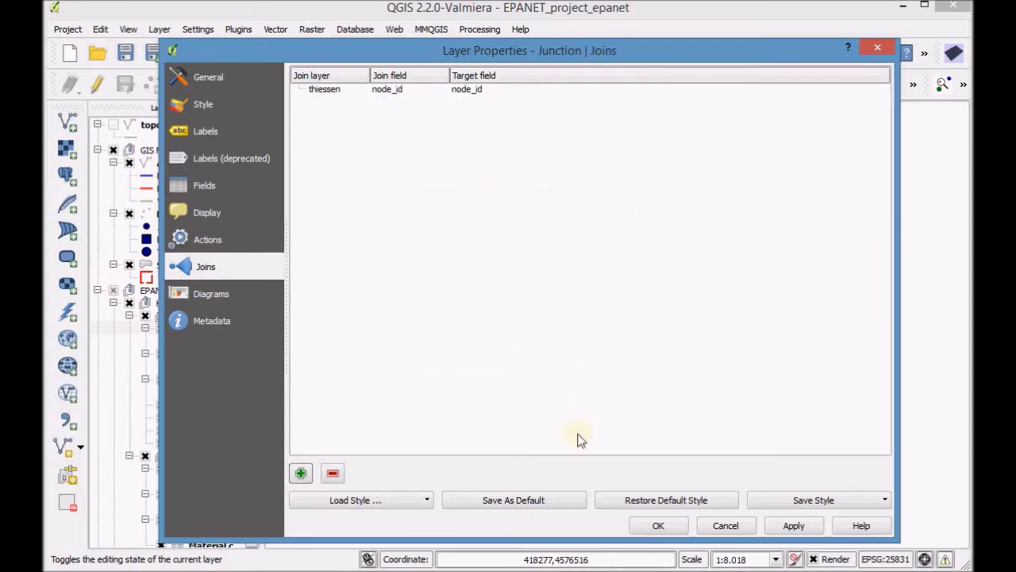
left_click(661, 526)
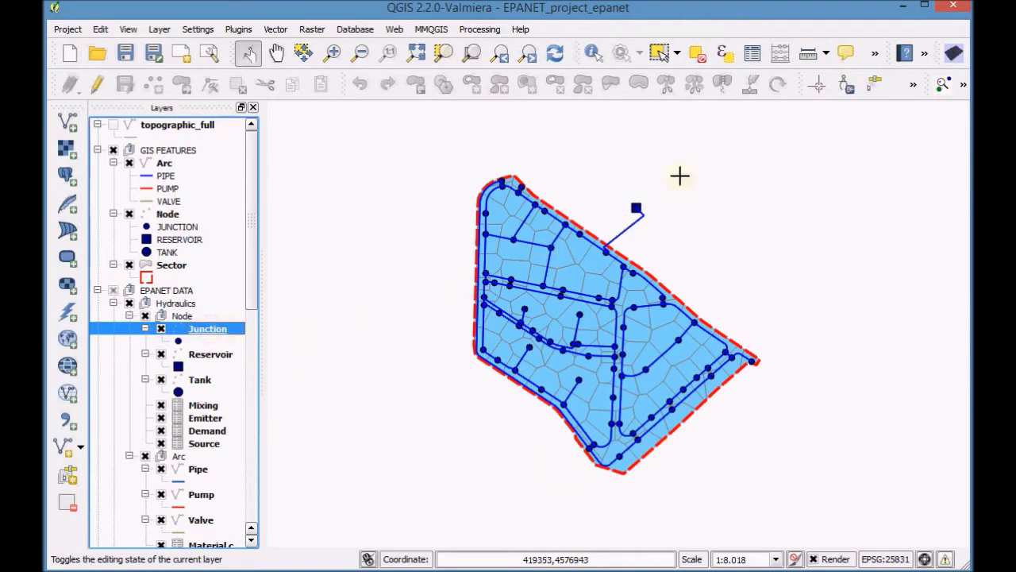
Open the Junction table in edit mode, showing thiessen_consum, thiessen_density and thiessen_area columns
left_click(753, 53)
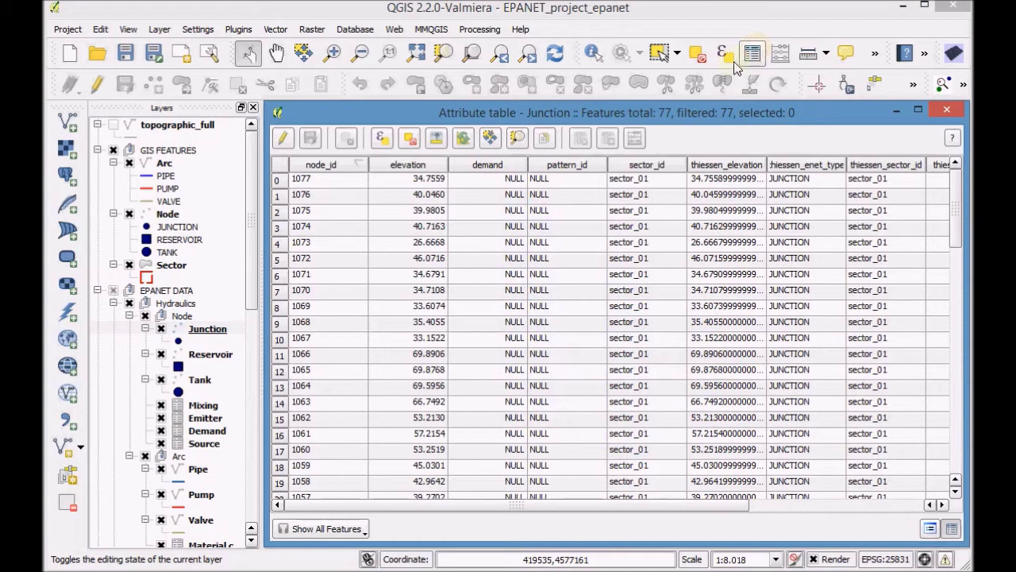
left_click(285, 139)
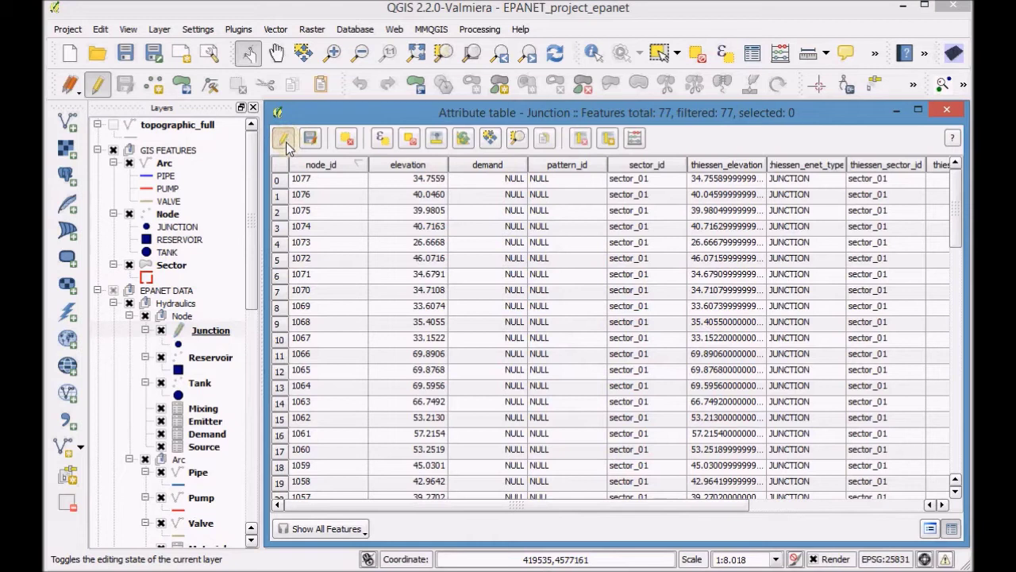
left_click_drag(461, 503, 633, 519)
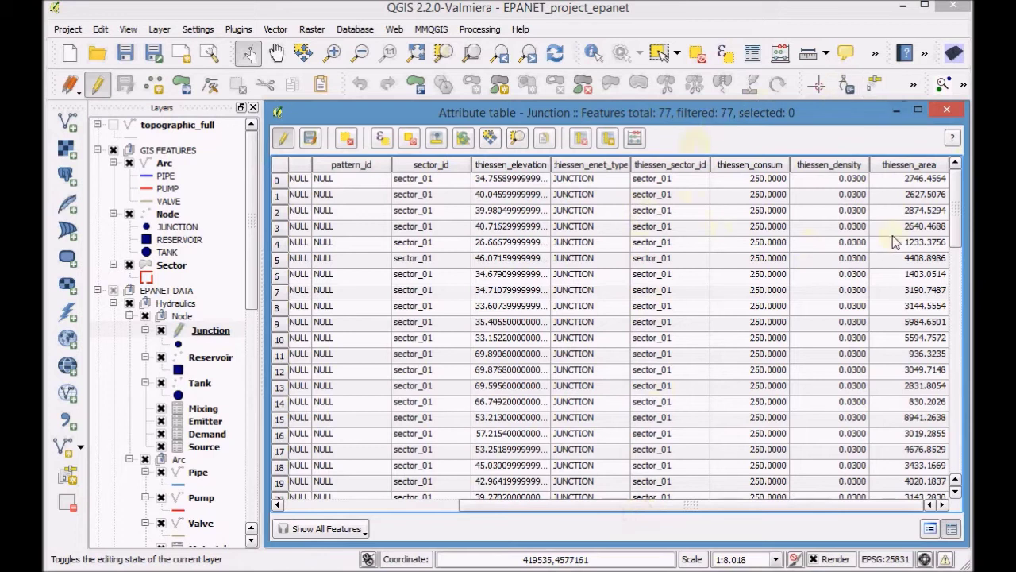
In the Field calculator, choose to update the existing demand field
left_click(639, 141)
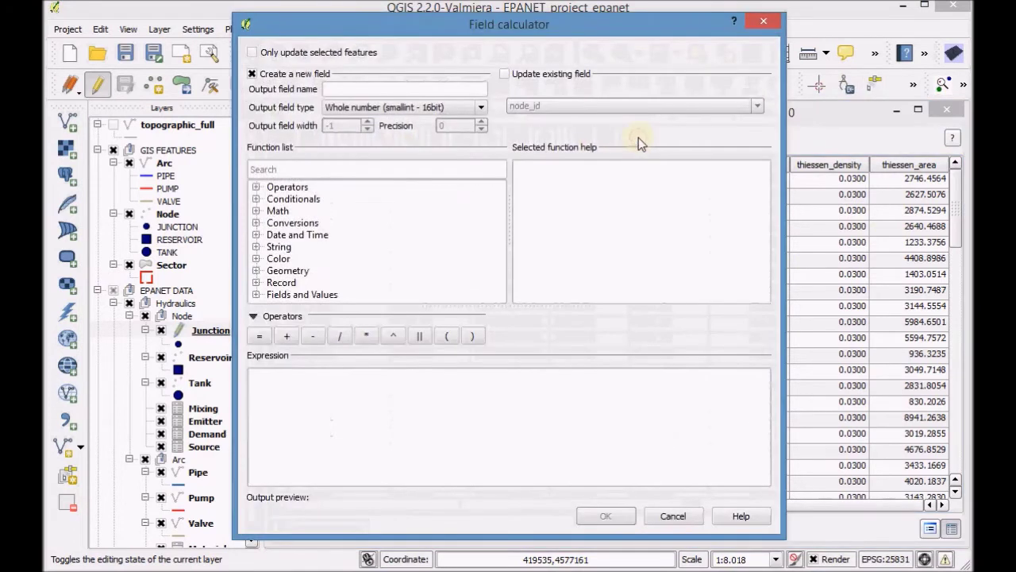
left_click(505, 74)
left_click(582, 110)
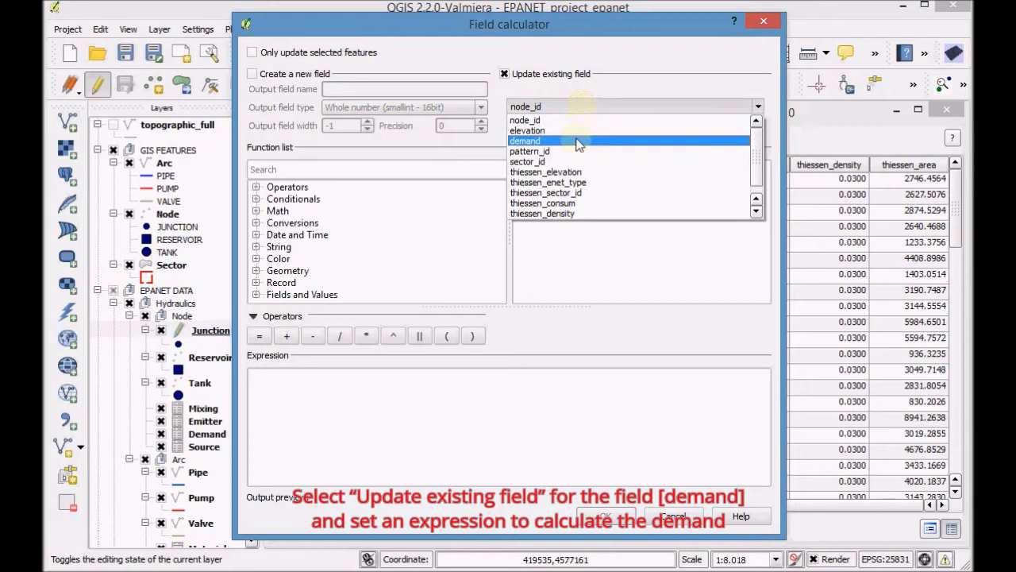
left_click(578, 143)
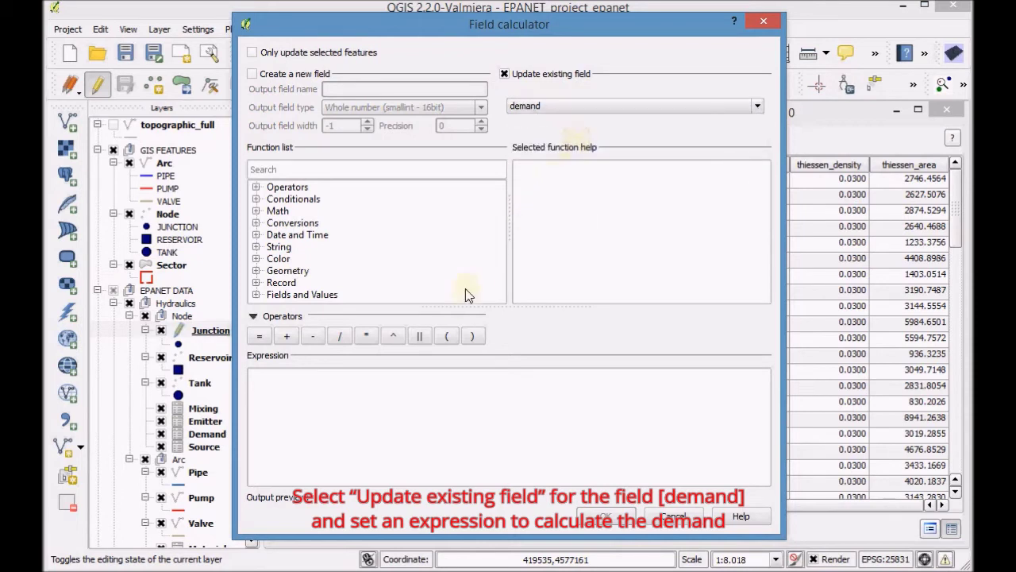
Build the expression ( "thiessen_consum" * "thiessen_density" * "thiessen_area" )
left_click(447, 337)
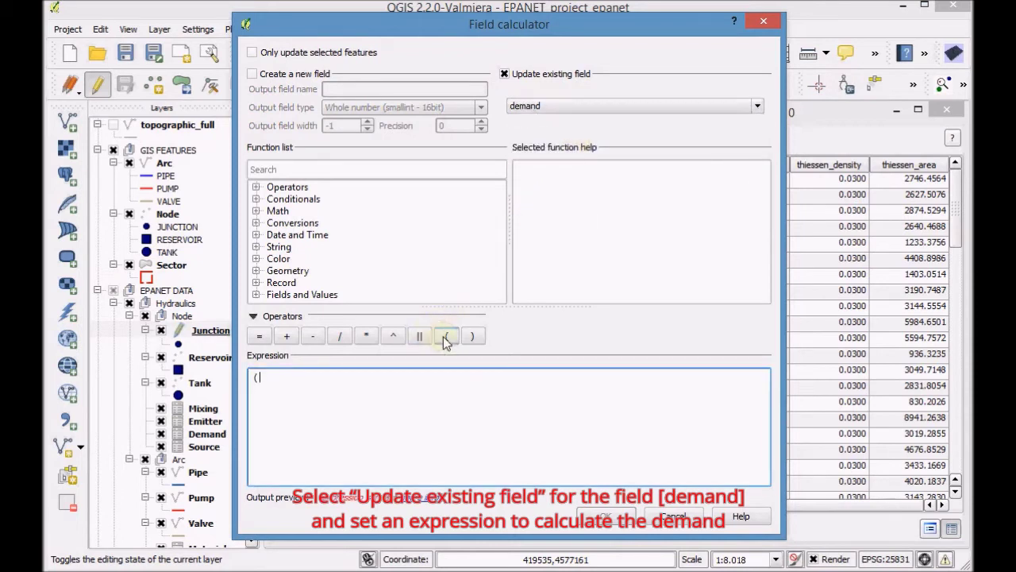
left_click(255, 295)
left_click_drag(498, 224, 502, 270)
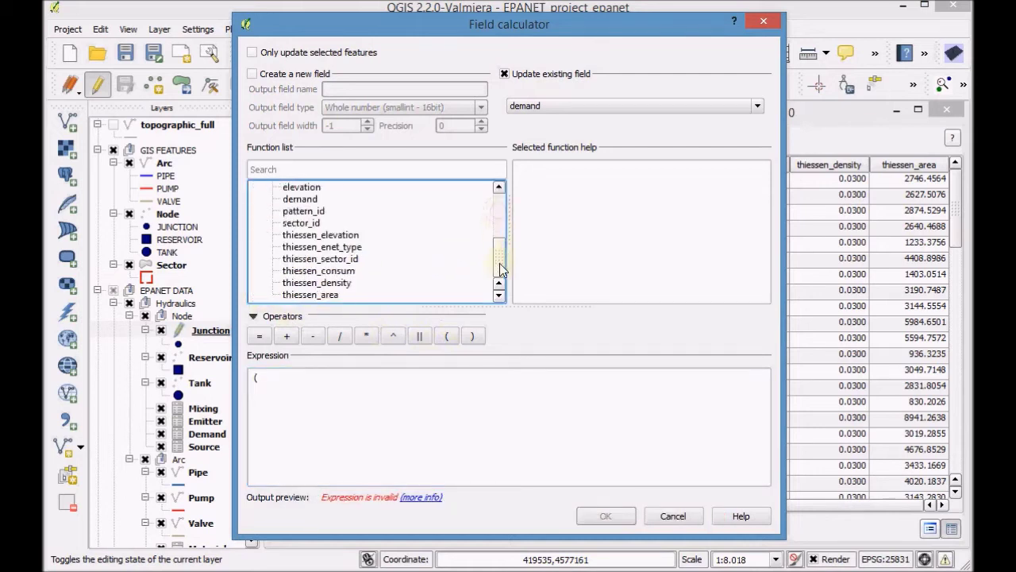
left_click(347, 271)
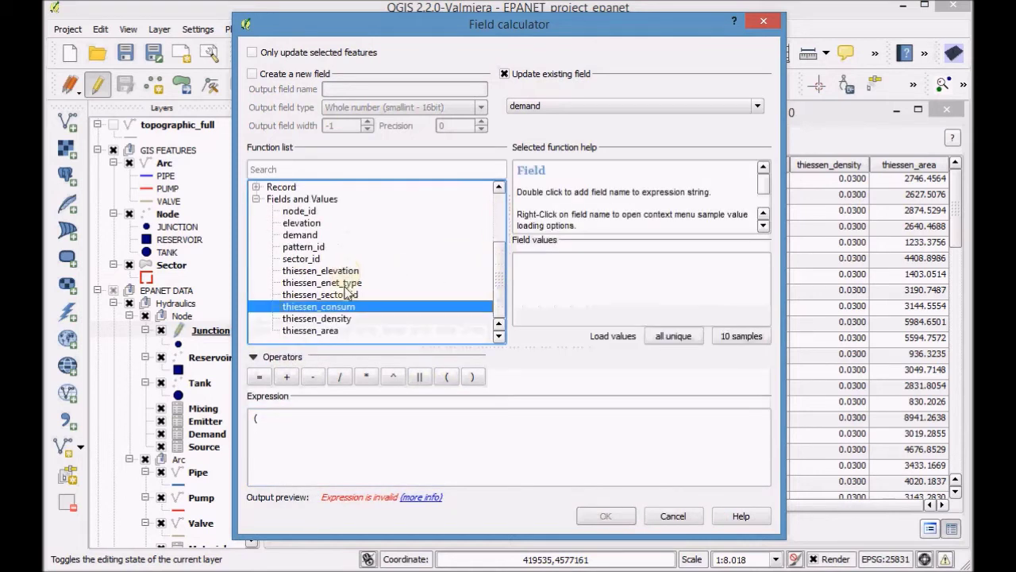
double_click(346, 310)
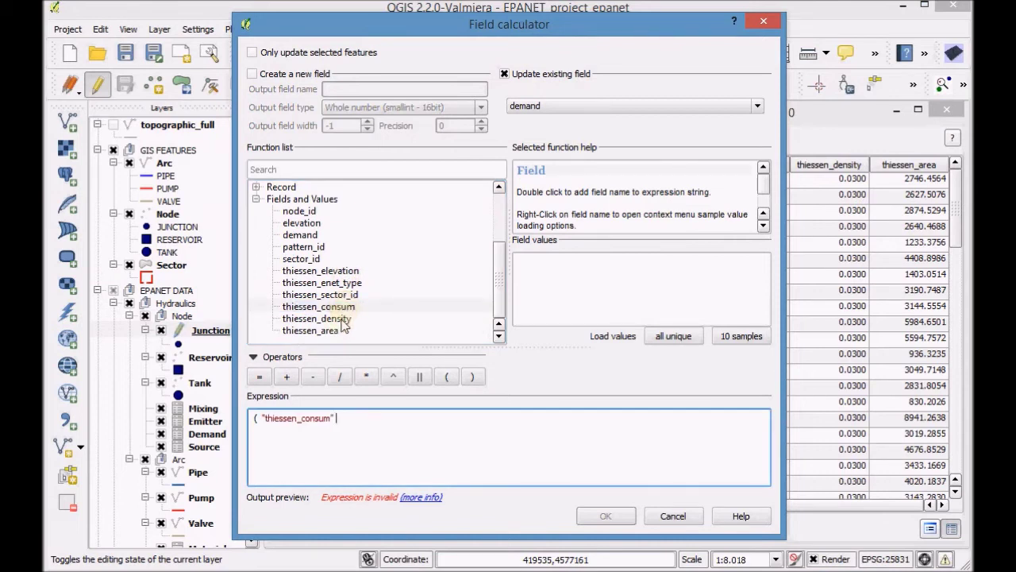
left_click(367, 379)
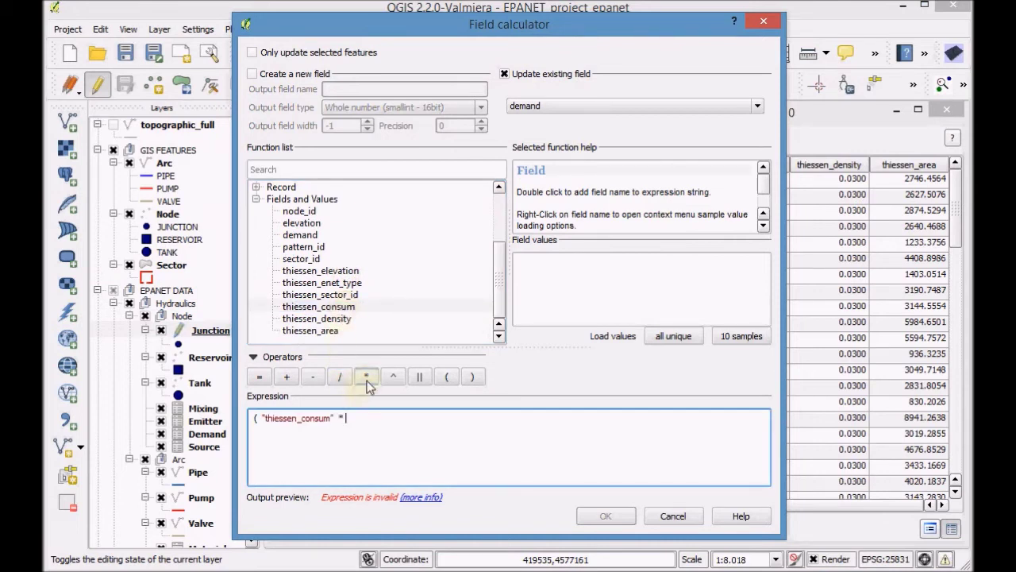
left_click(333, 319)
double_click(334, 319)
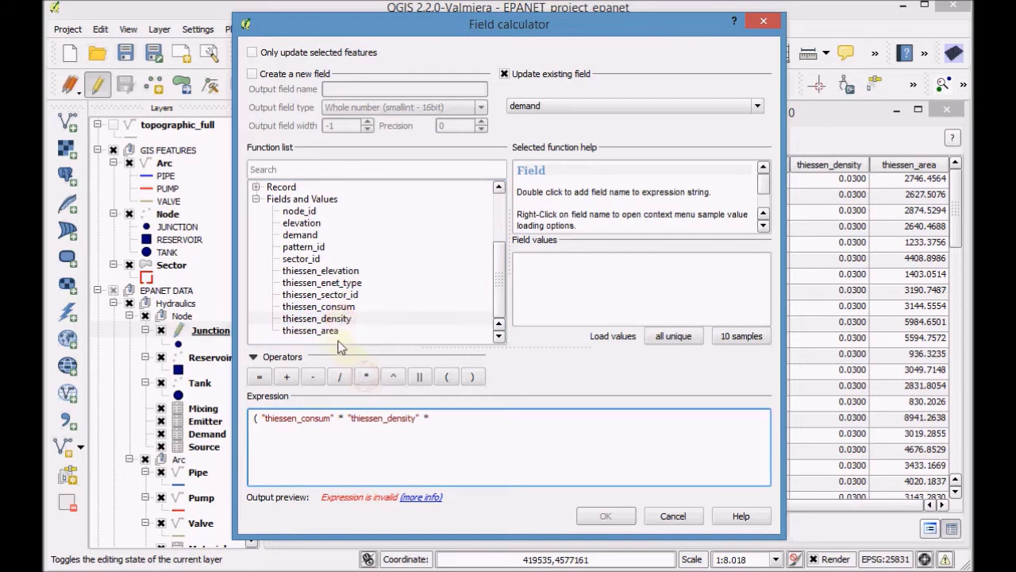
double_click(330, 333)
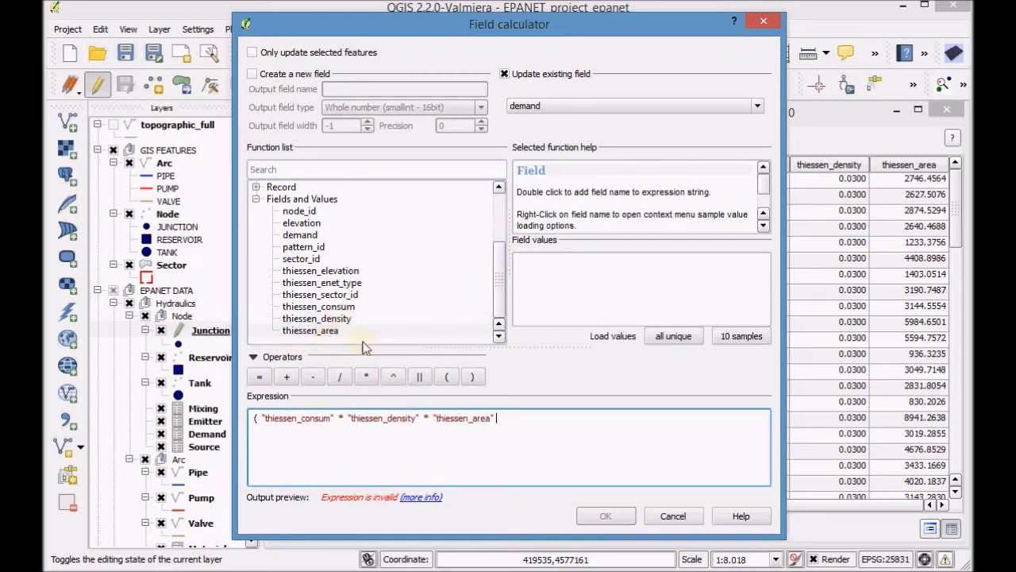
left_click(472, 377)
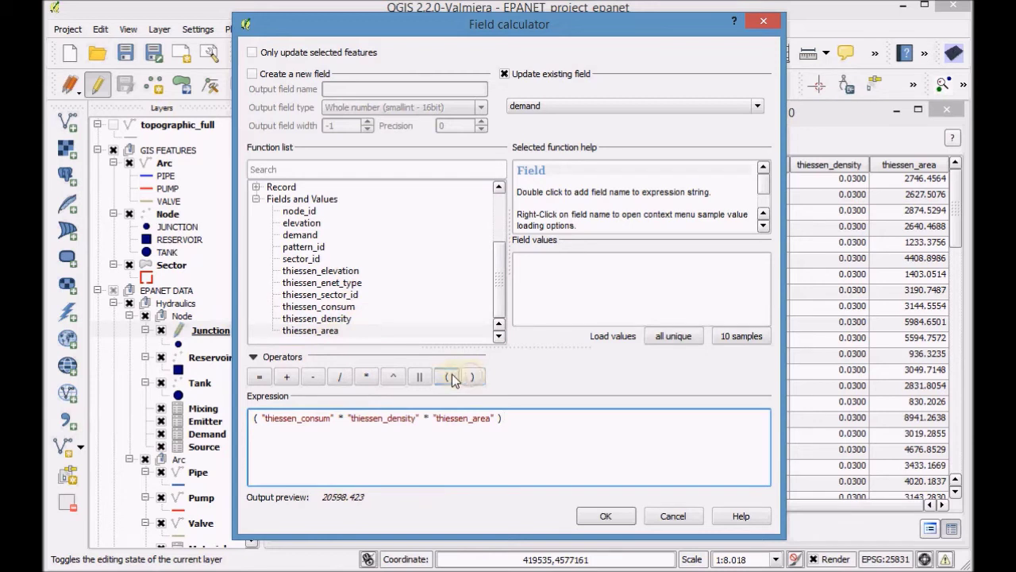
Divide the product by ( 24 * 3600 ) and apply it to demand
left_click(344, 377)
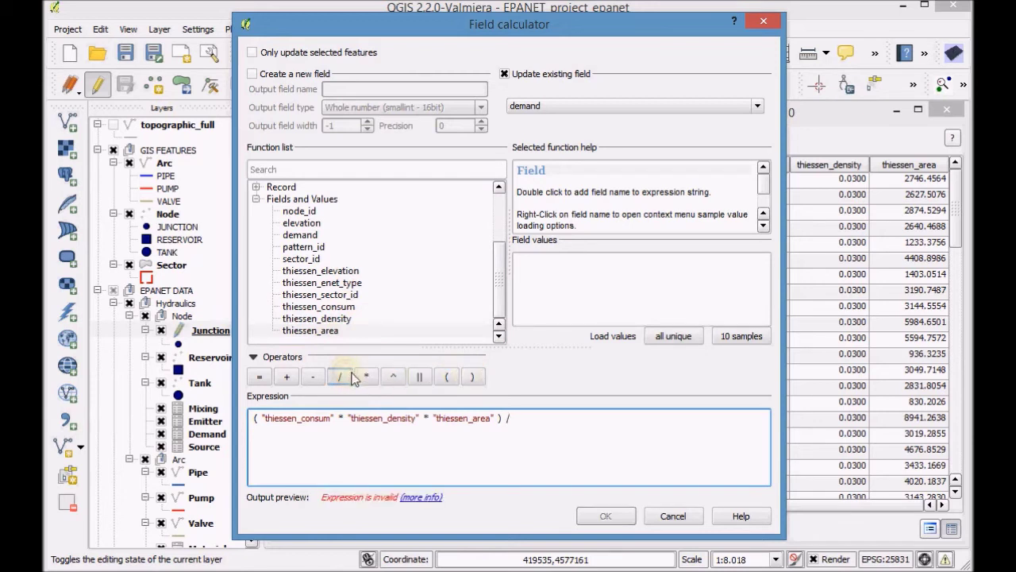
left_click(445, 379)
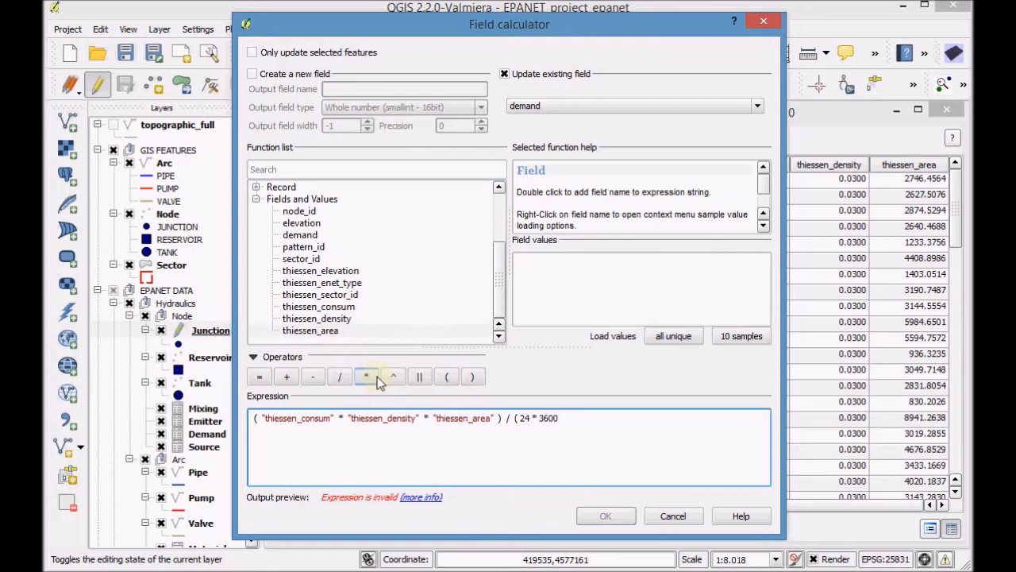
left_click(472, 378)
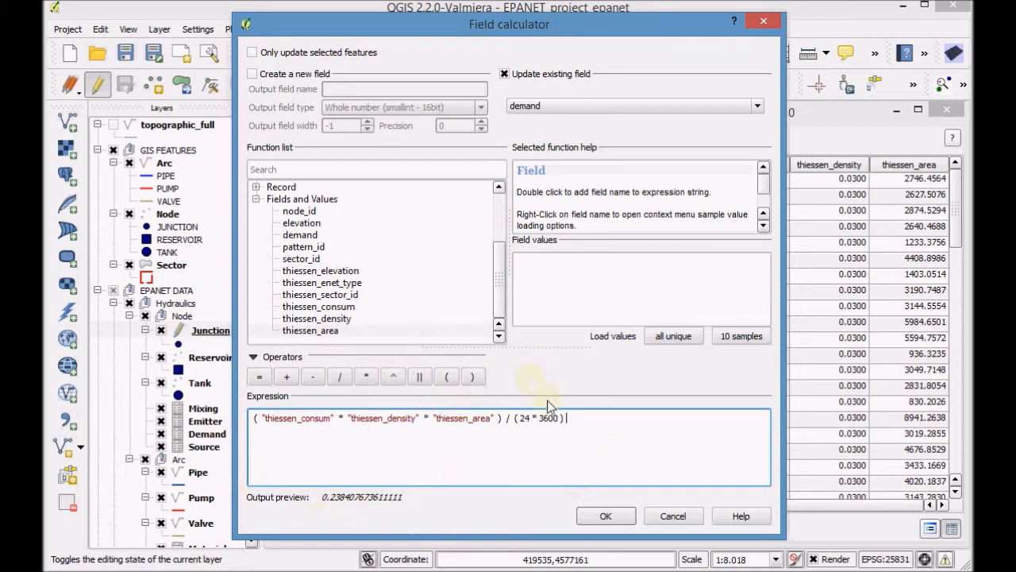
left_click(608, 517)
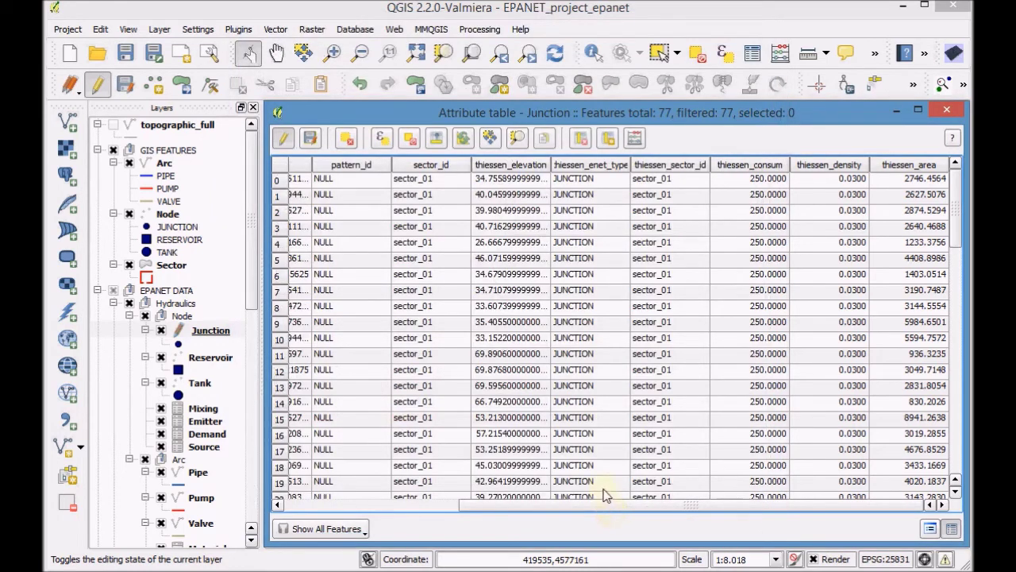
Sort junctions by demand ascending and review values from about 0.072 to 0.84
left_click_drag(455, 504, 281, 504)
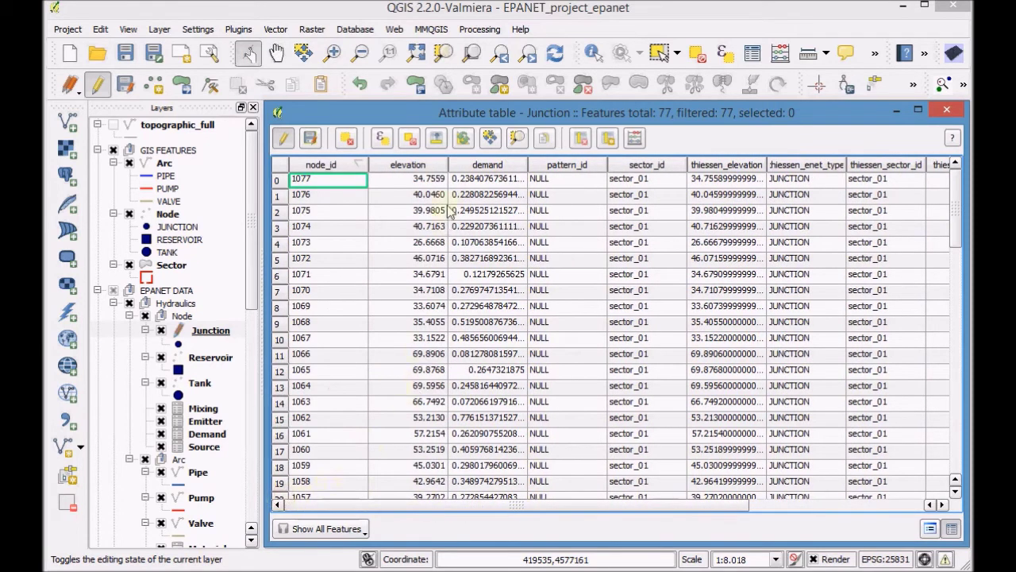
left_click(496, 164)
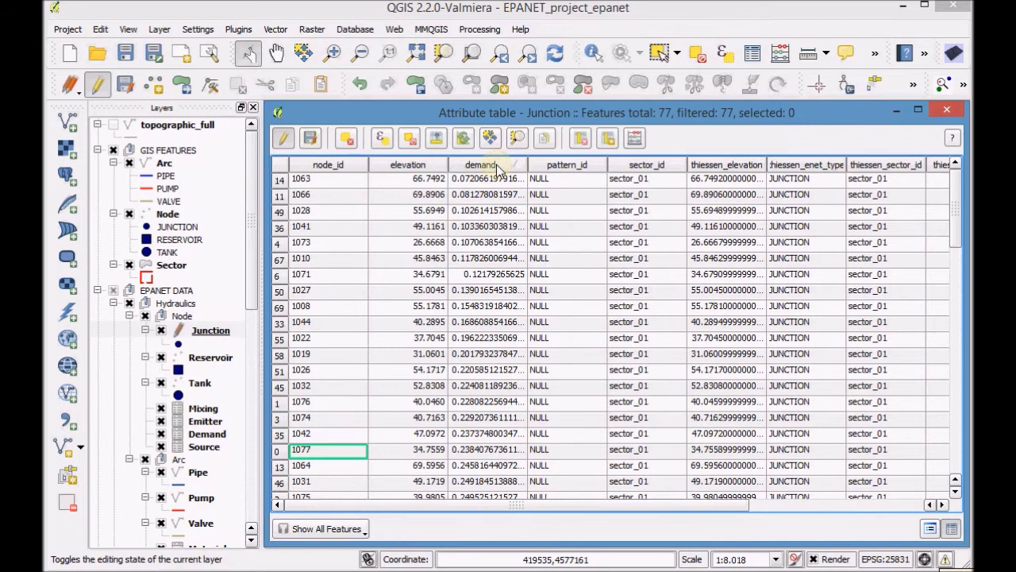
mouse_move(955, 210)
left_mouse_down()
mouse_move(970, 434)
mouse_move(961, 196)
left_mouse_up()
Save the Junction edits, turn editing off, and close the attribute table
left_click(312, 138)
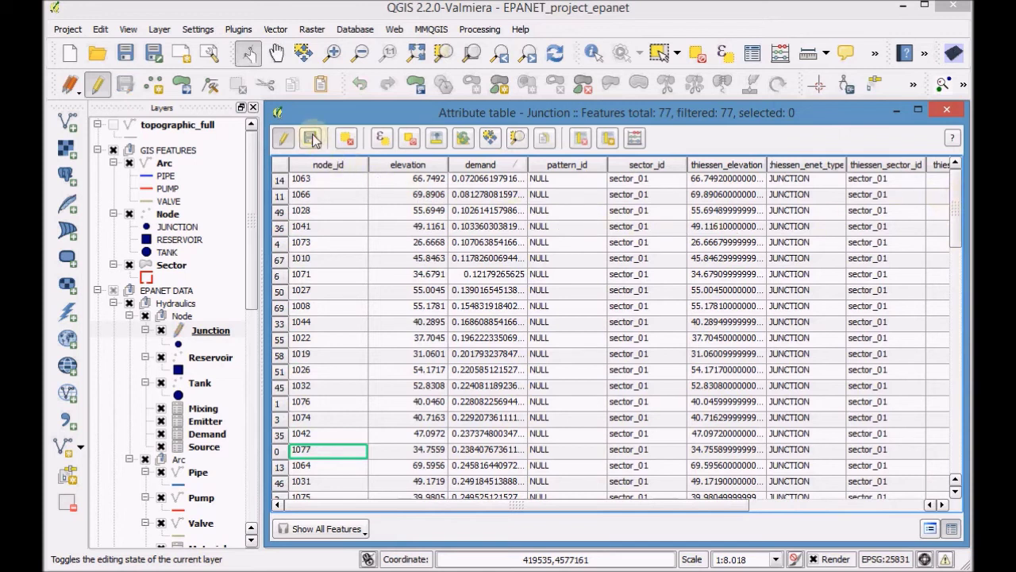
left_click(283, 139)
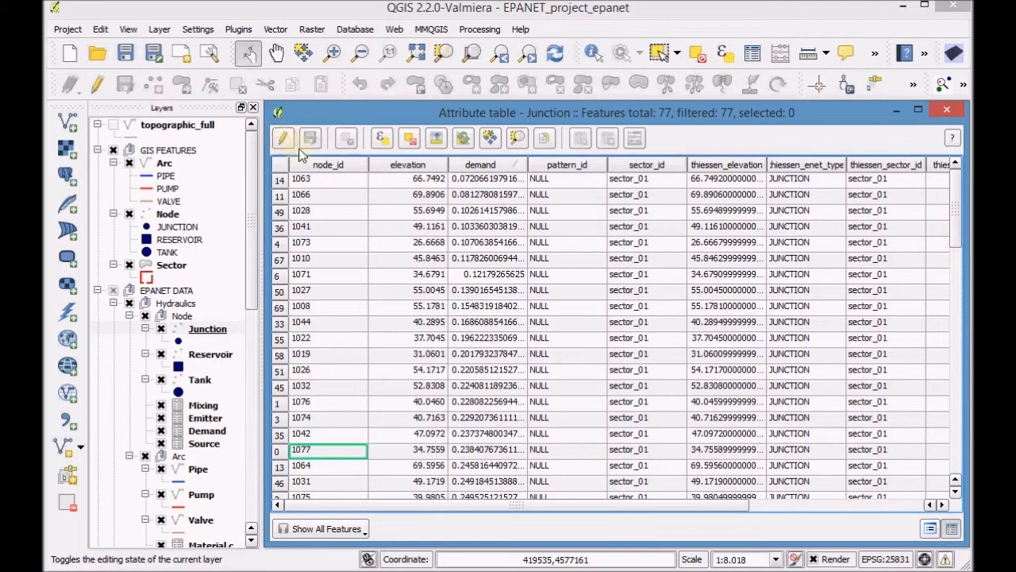
left_click(940, 112)
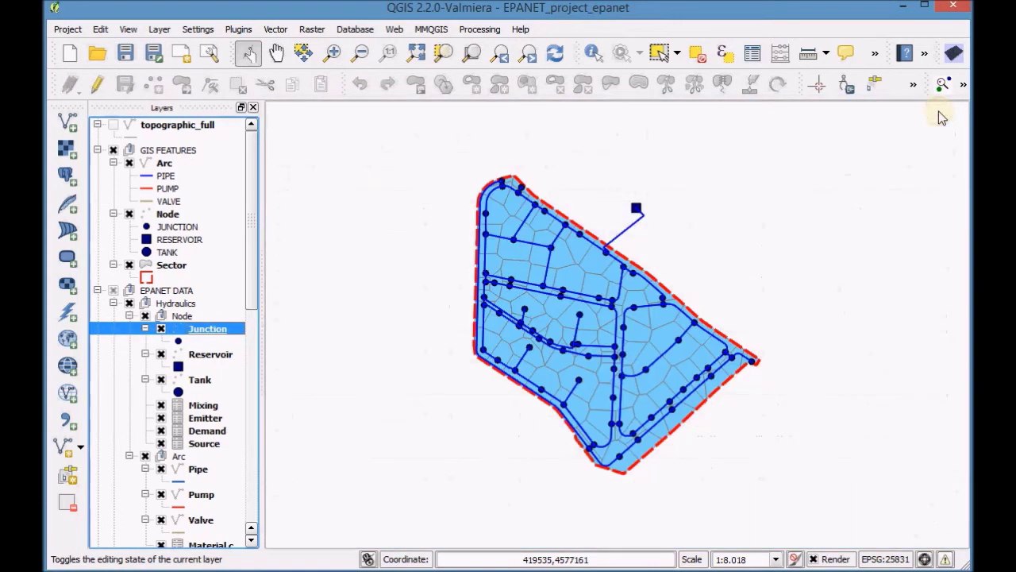
Delete the thiessen join on the Junction layer's Joins page and apply
right_click(214, 335)
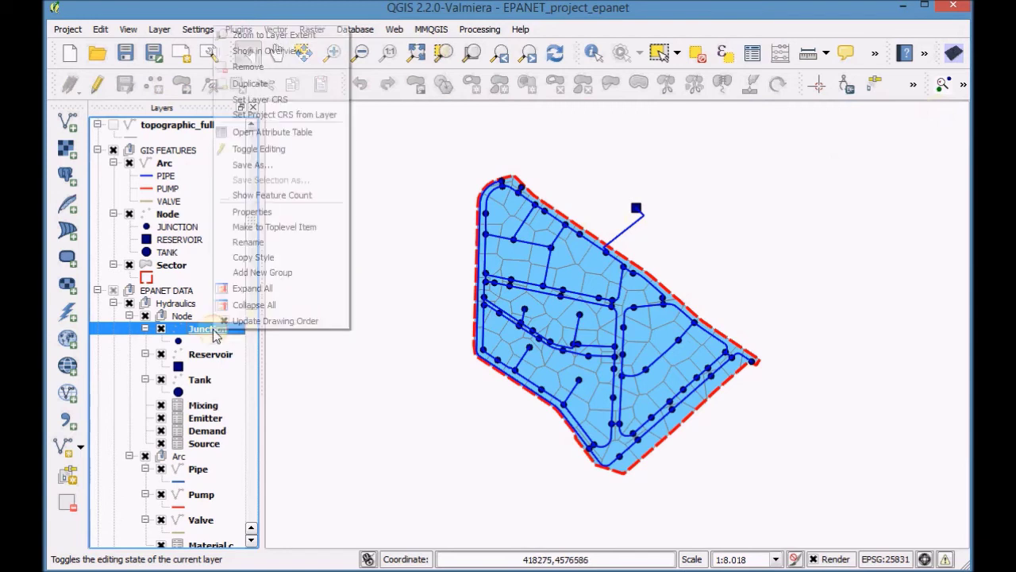
left_click(280, 214)
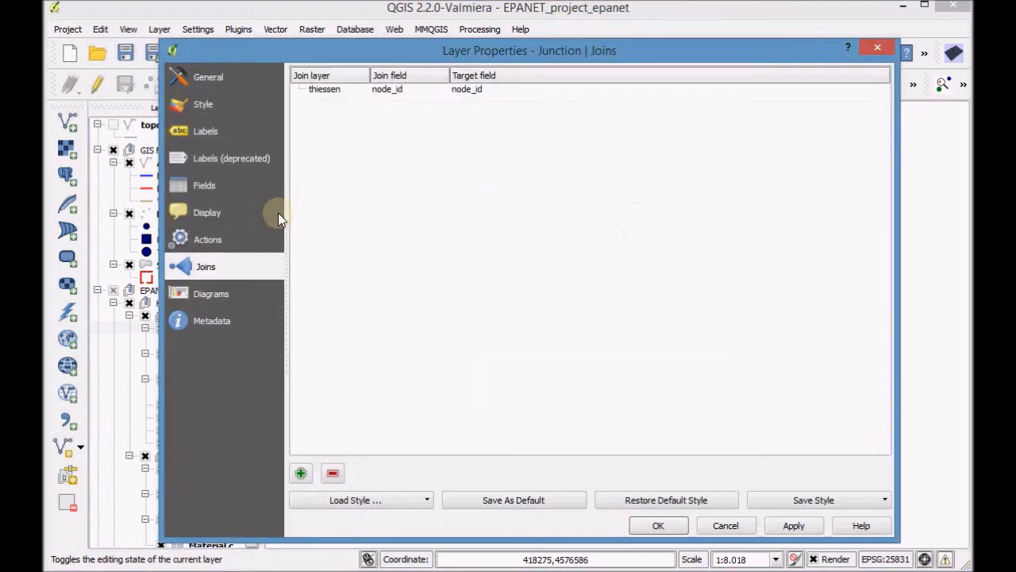
left_click(357, 92)
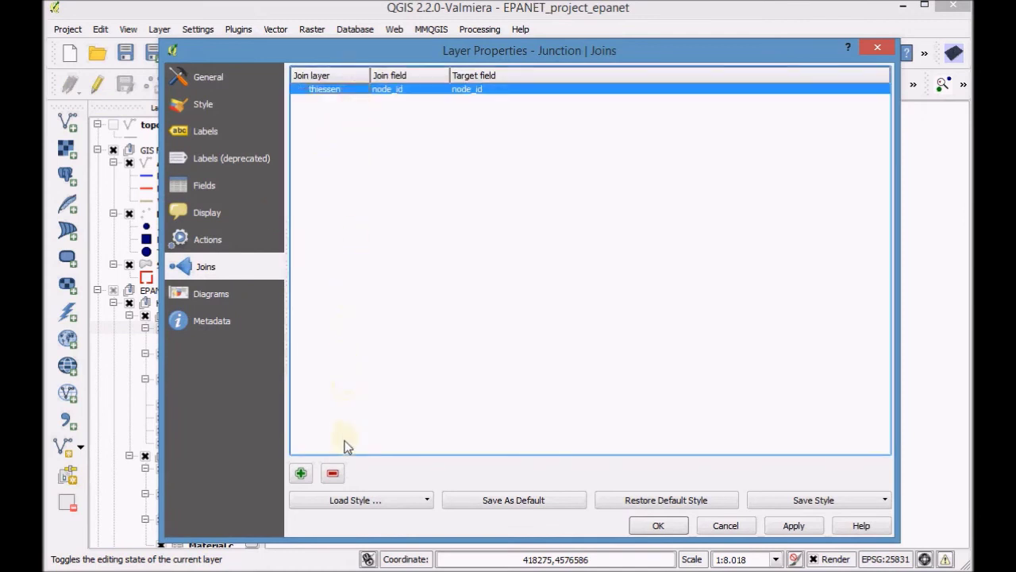
left_click(333, 474)
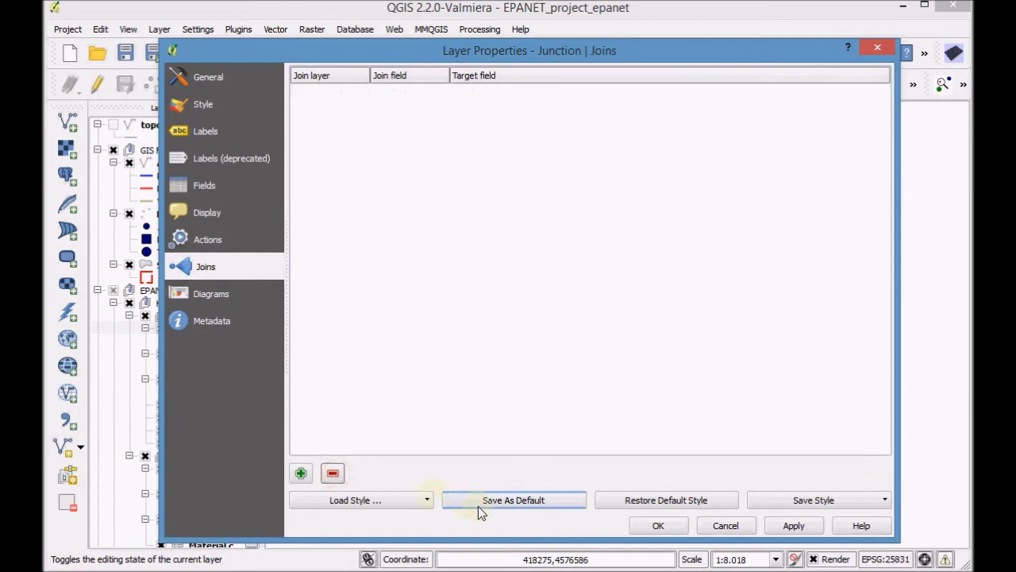
left_click(659, 525)
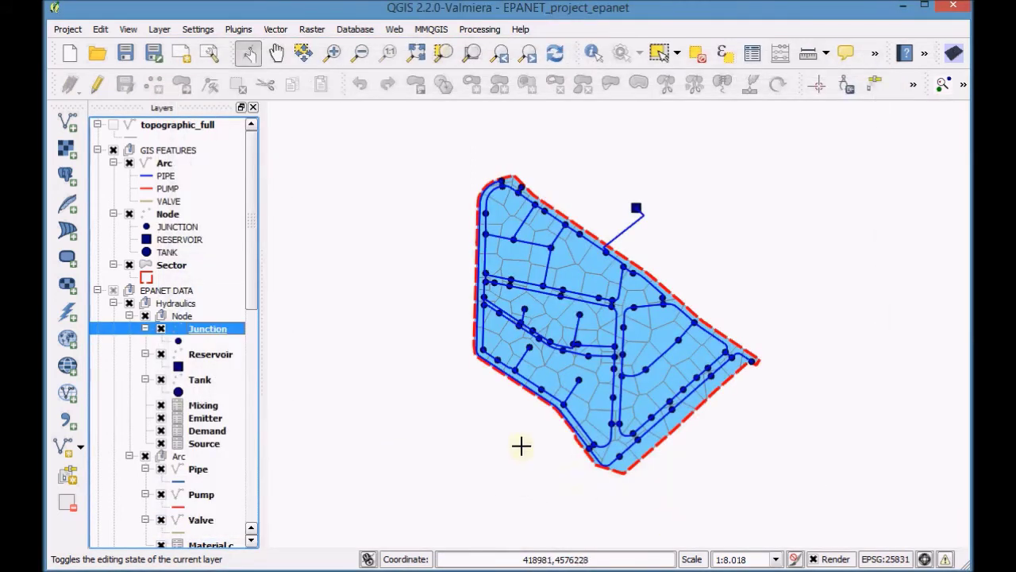
Zoom to the Sector extent, switch on topographic_full, and collapse EPANET DATA
right_click(172, 270)
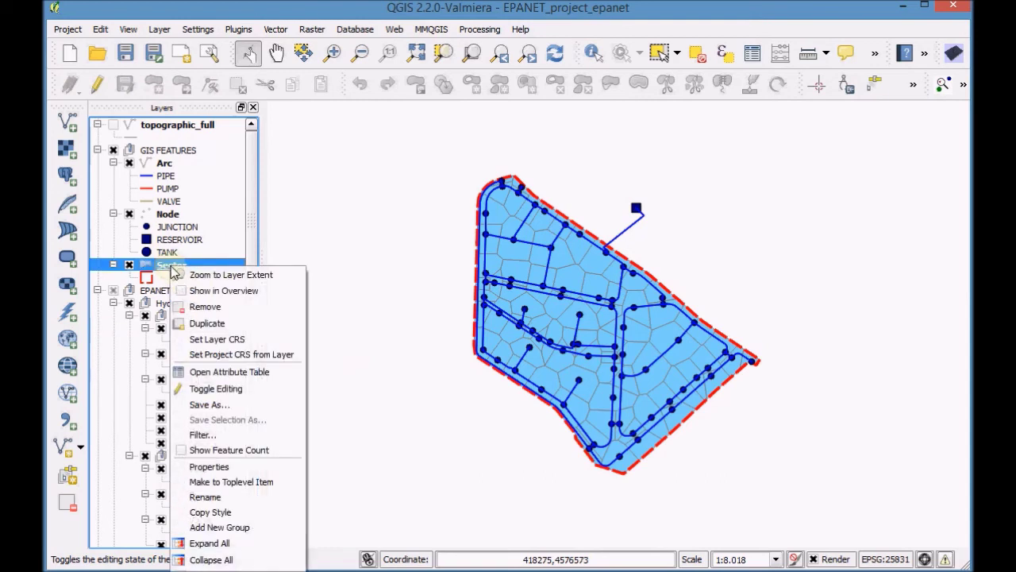
left_click(204, 275)
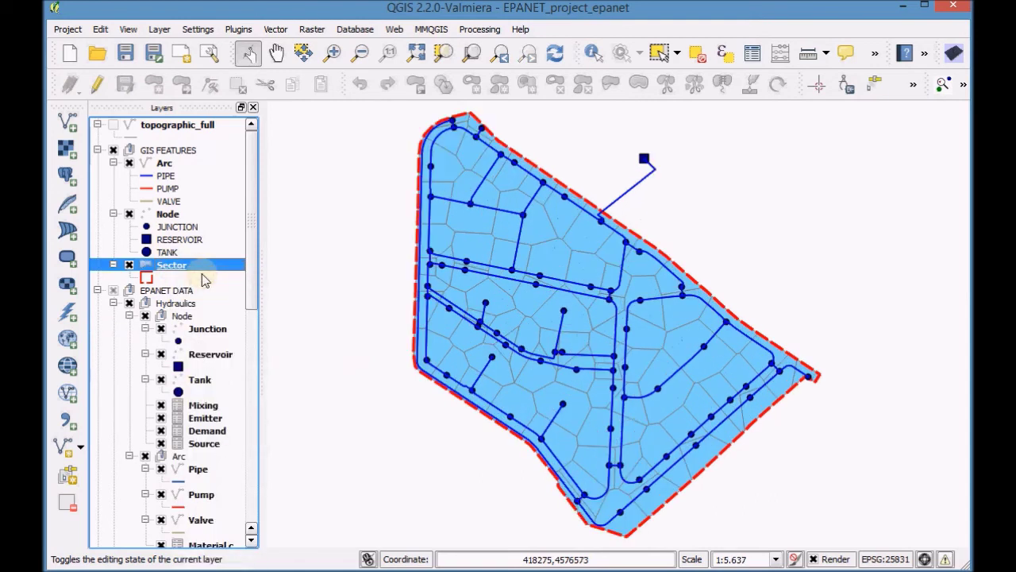
left_click(113, 125)
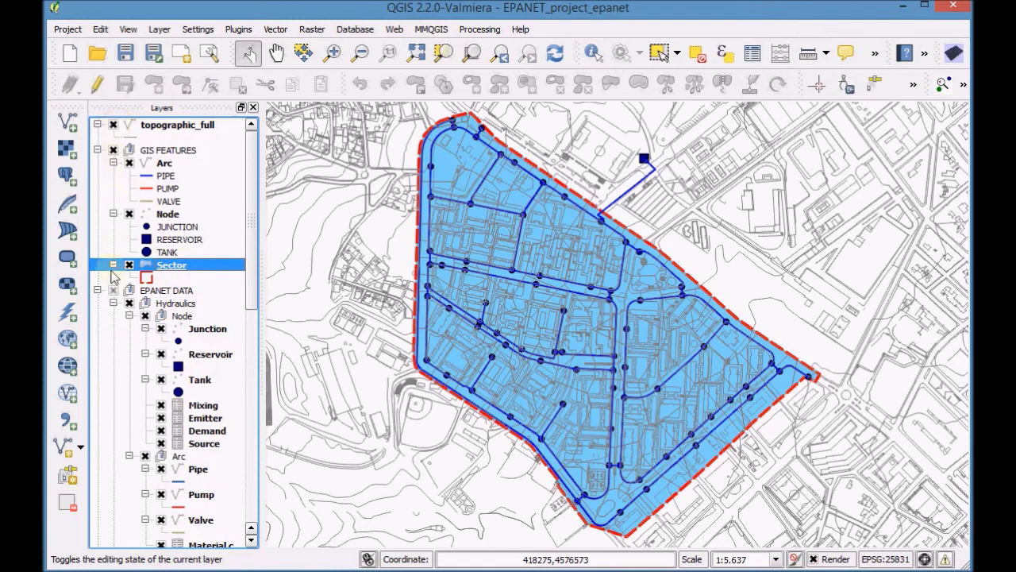
left_click(98, 290)
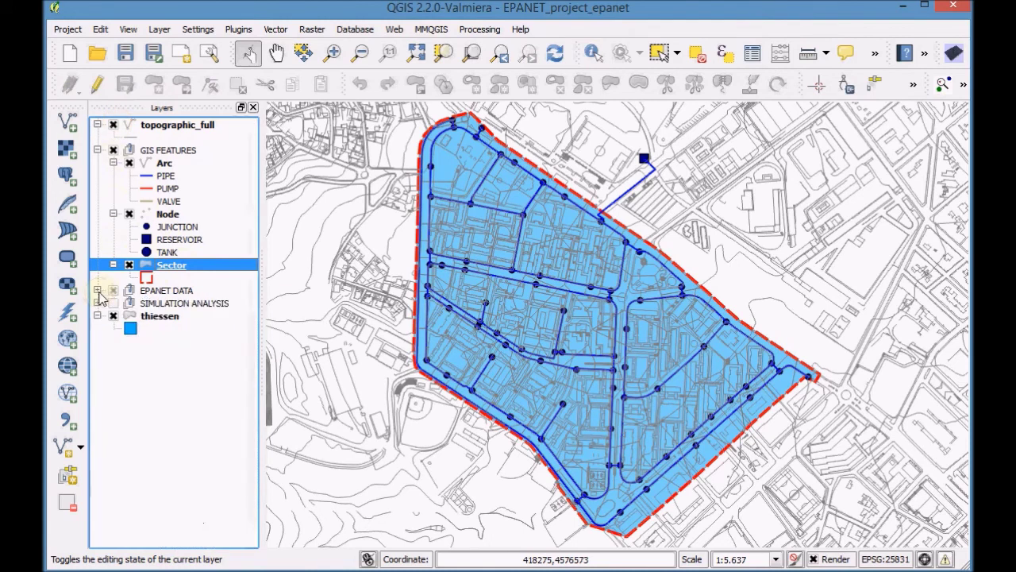
Remove the thiessen layer from the project and confirm the removal
left_click(155, 321)
right_click(154, 324)
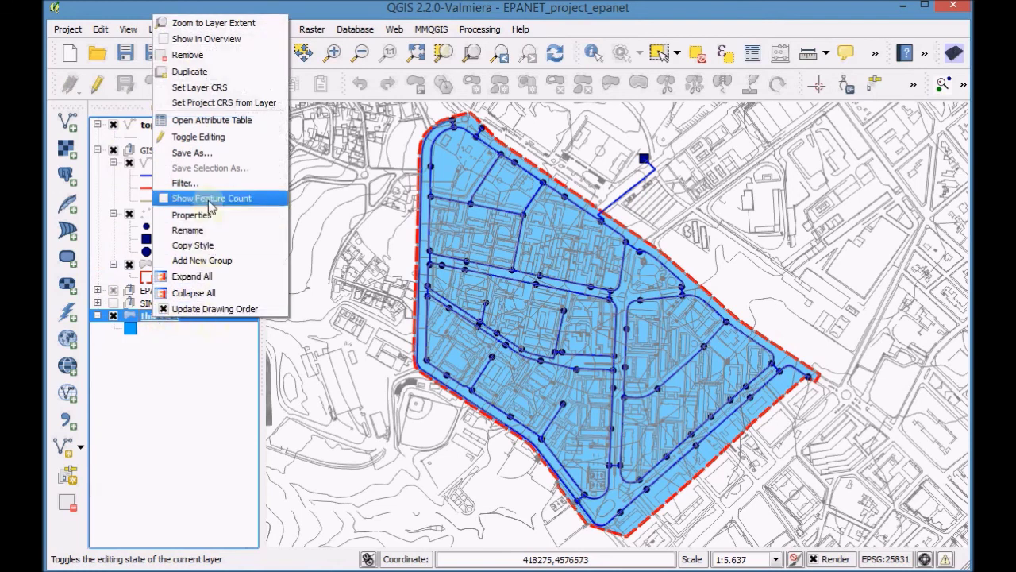
left_click(208, 63)
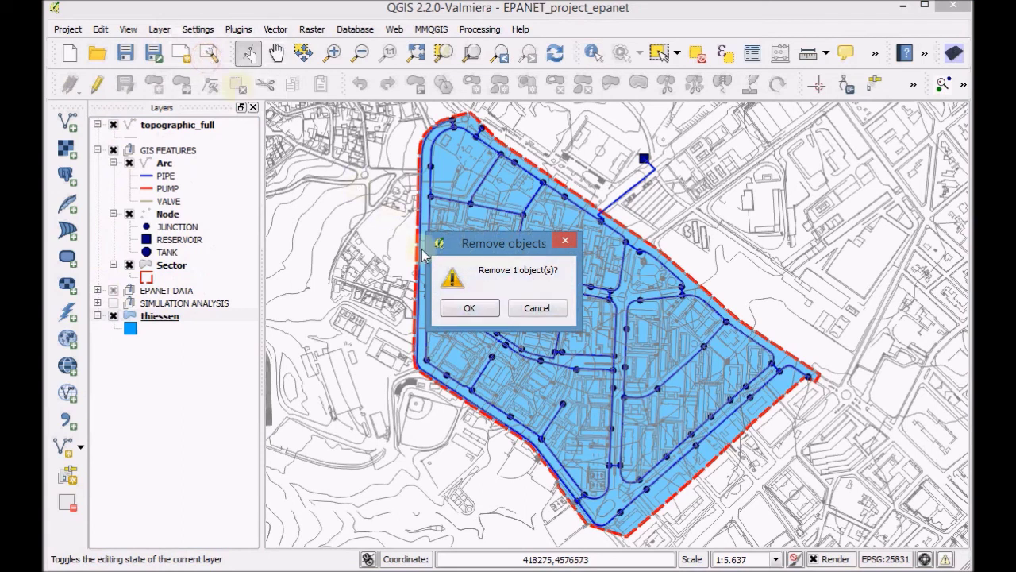
left_click(468, 309)
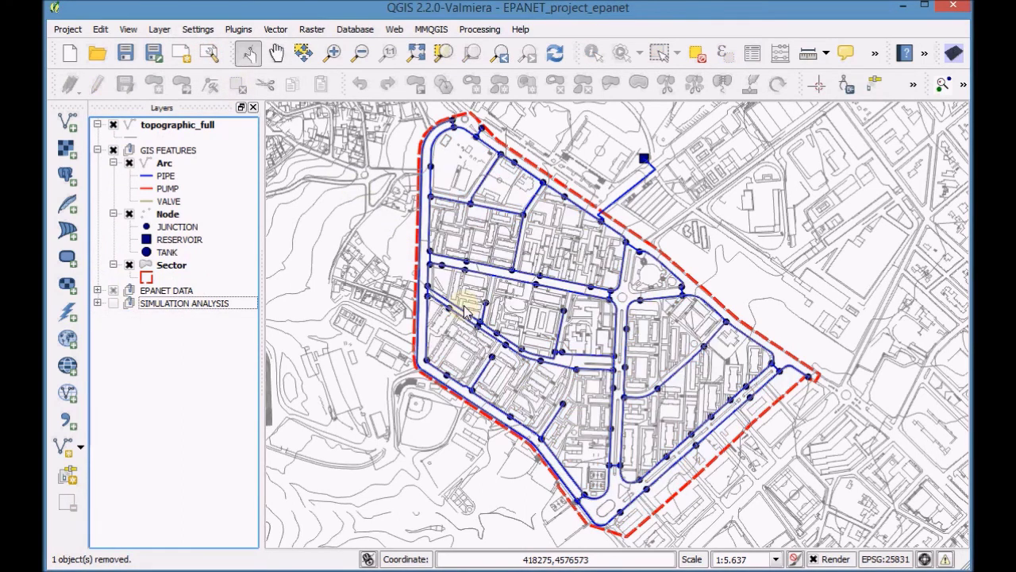